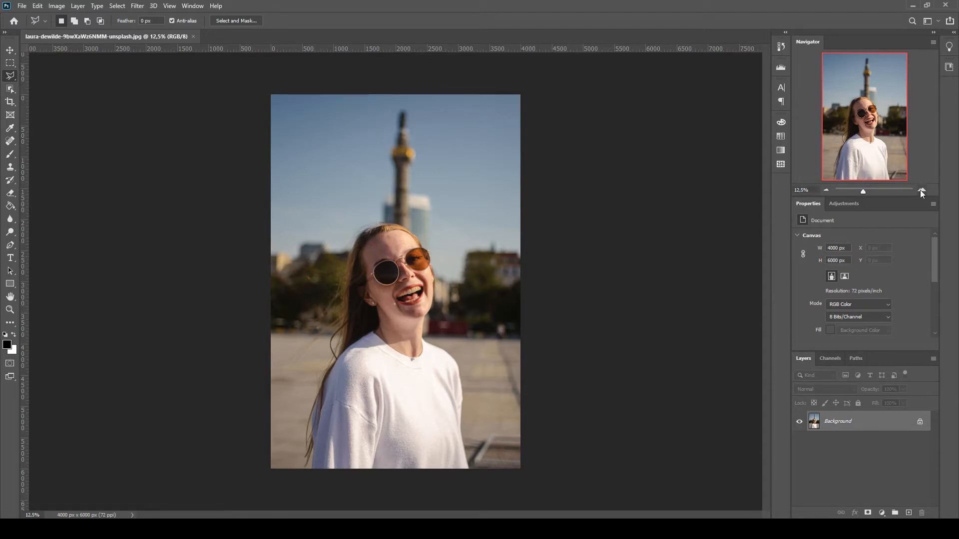
Trace the upper row of teeth with the Polygonal Lasso tool to make a closed selection.
click(921, 190)
click(920, 190)
click(921, 191)
click(921, 191)
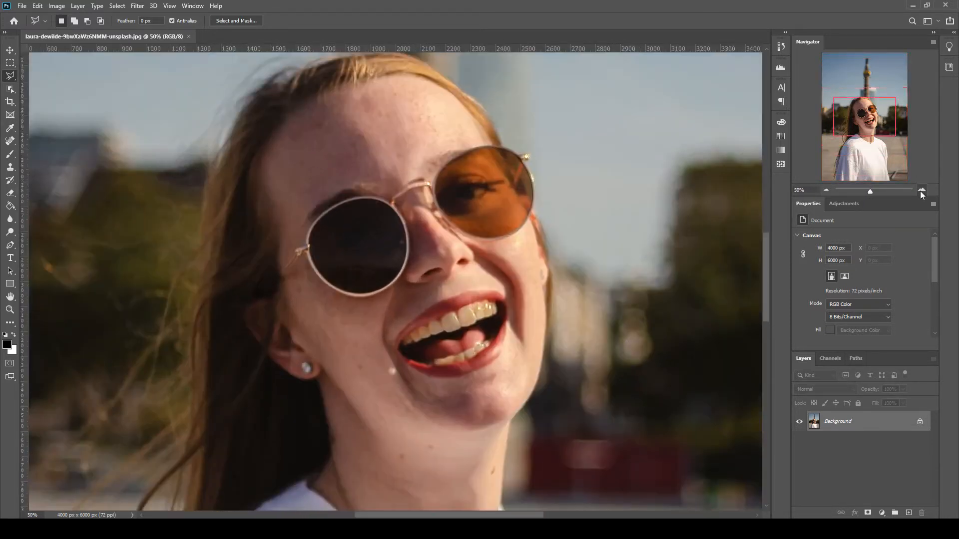
click(921, 190)
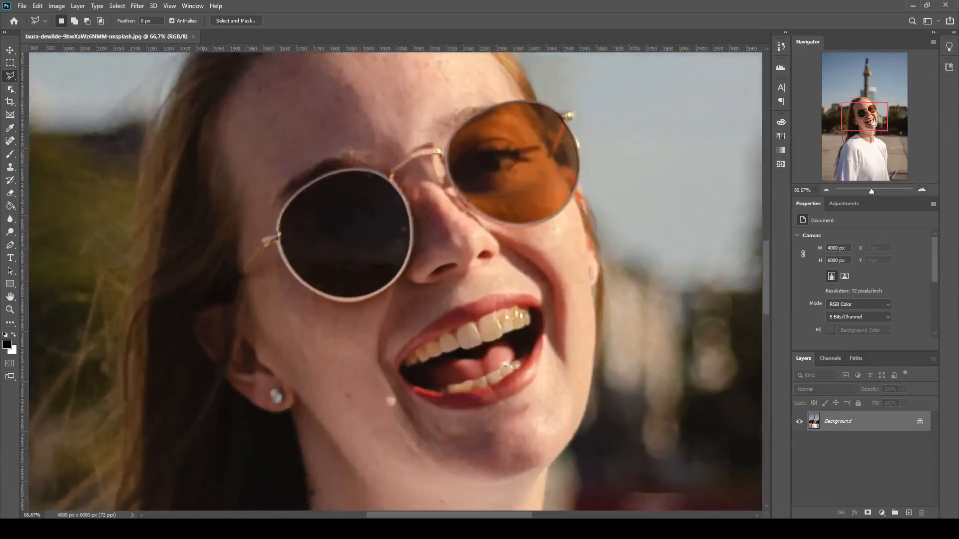
drag(871, 124, 874, 126)
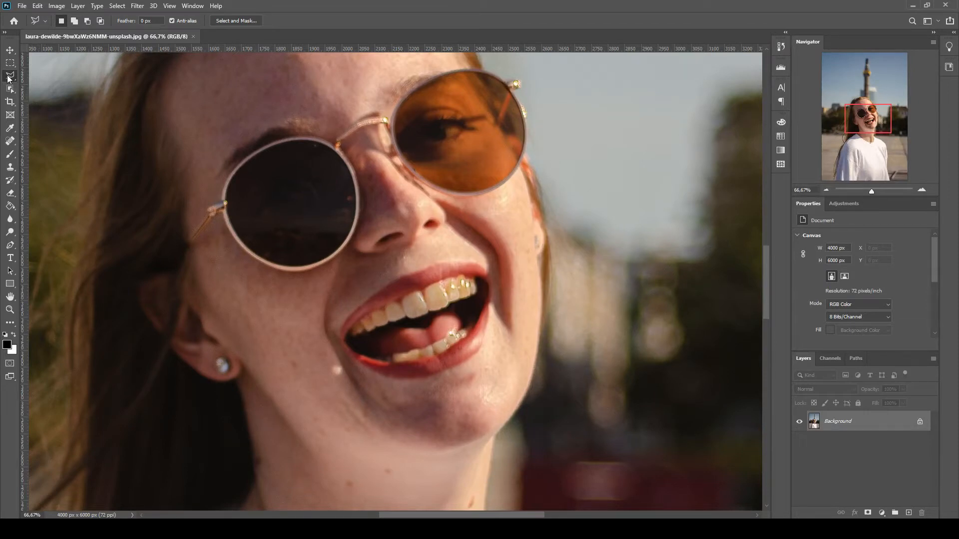
right_click(8, 79)
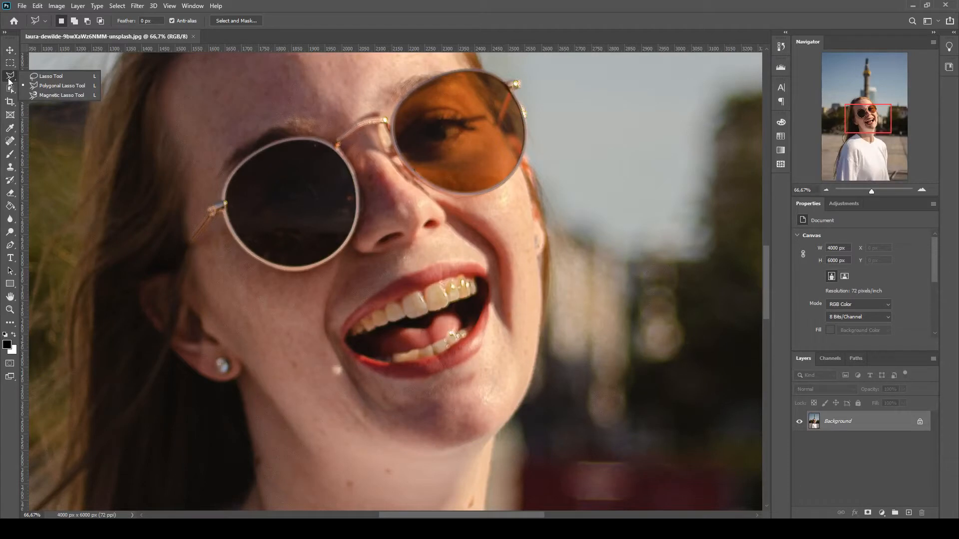
click(11, 78)
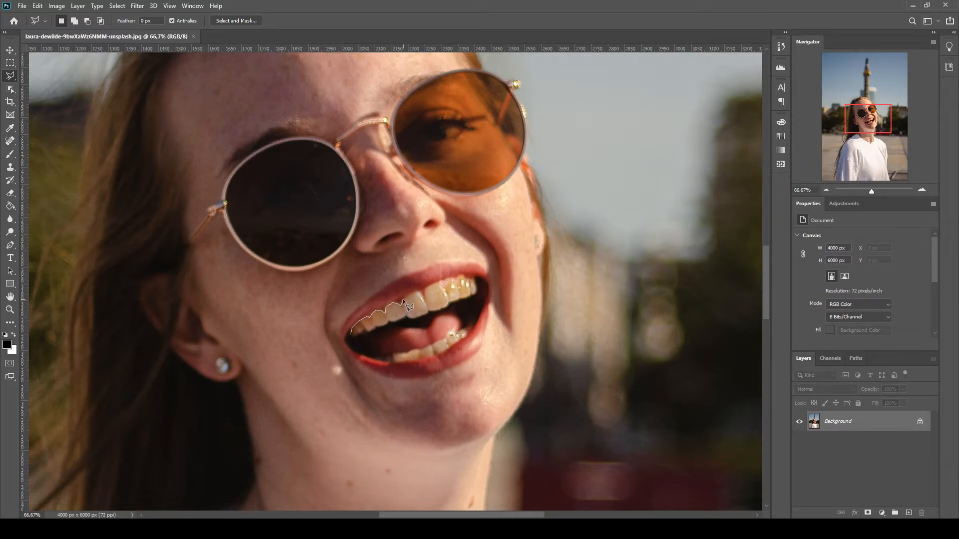
click(415, 292)
click(420, 293)
click(452, 280)
click(458, 276)
click(353, 338)
Add the lower row of teeth to the existing selection with the Polygonal Lasso tool.
key(shift)
click(380, 357)
click(392, 355)
click(472, 325)
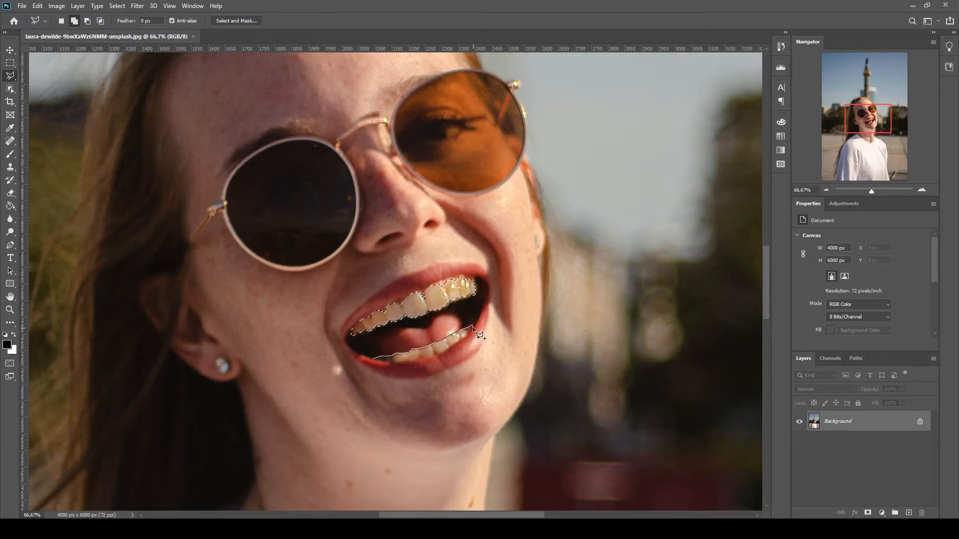
click(374, 359)
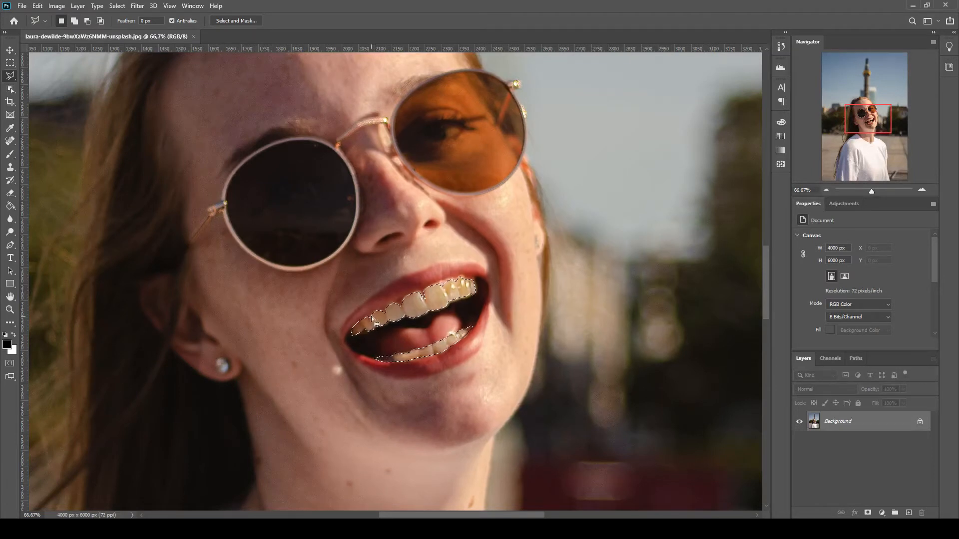
Feather the teeth selection with a radius of 5 pixels.
click(118, 6)
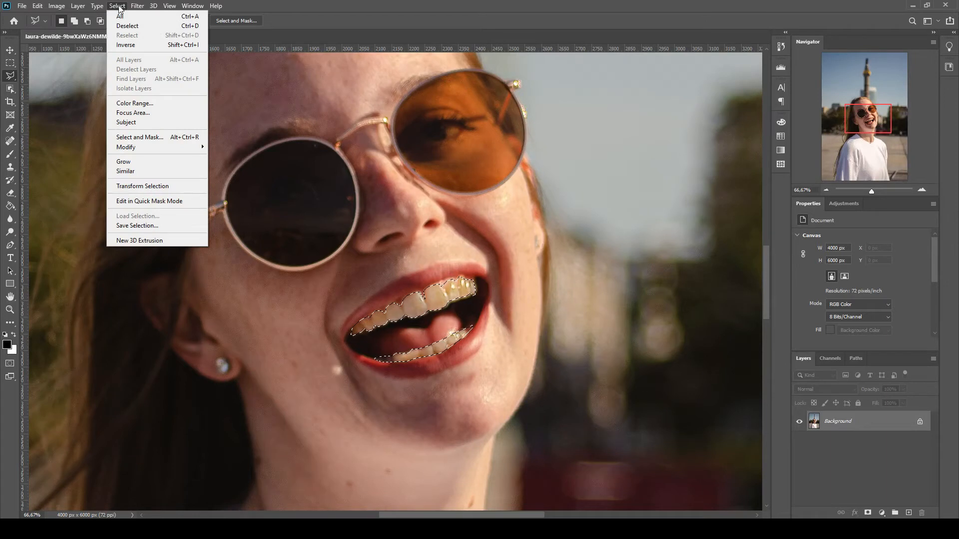
mouse_move(167, 145)
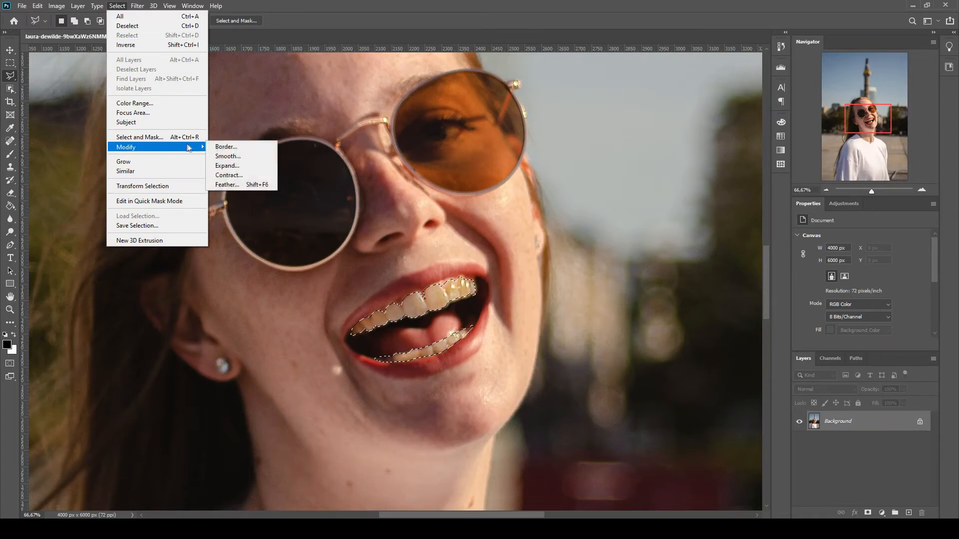
click(253, 185)
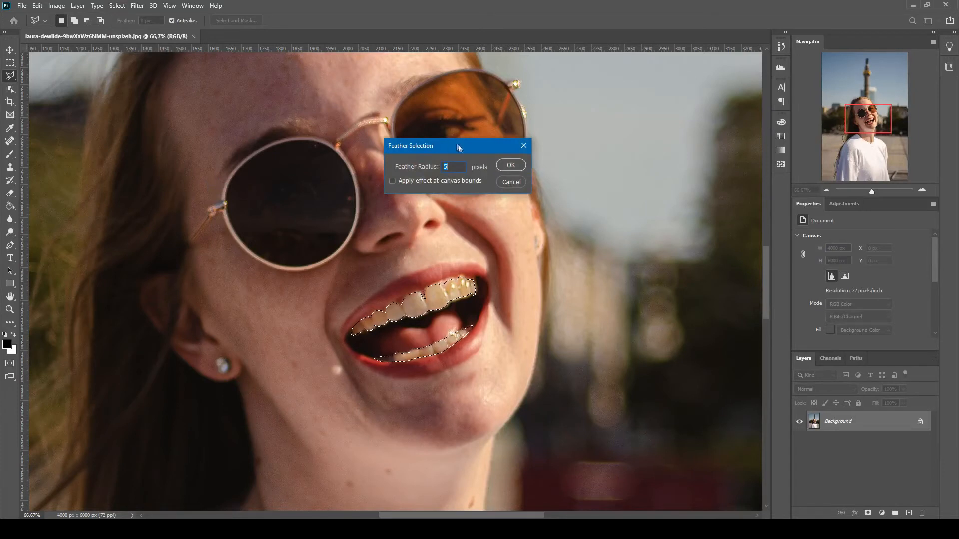
click(506, 164)
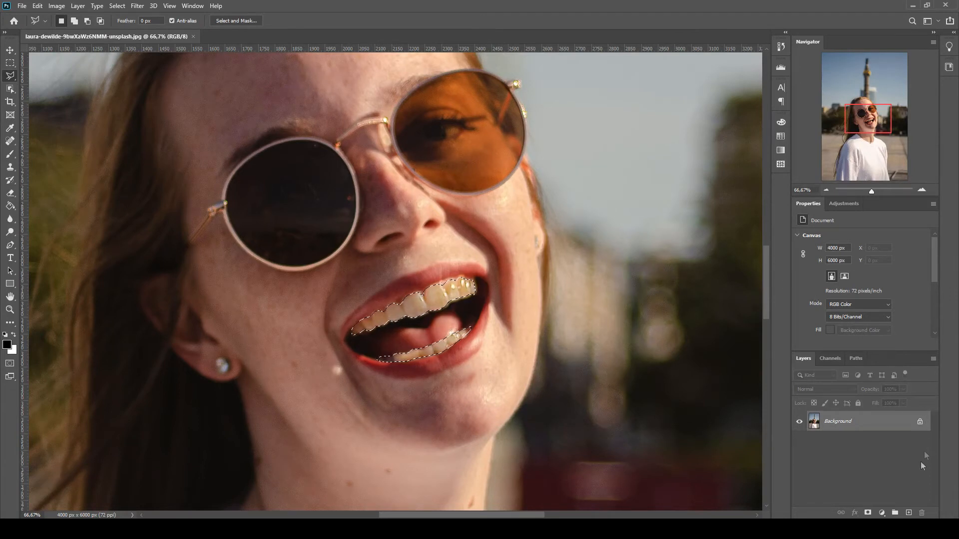
Put a new empty layer into a group and mask the group with the teeth selection.
click(909, 514)
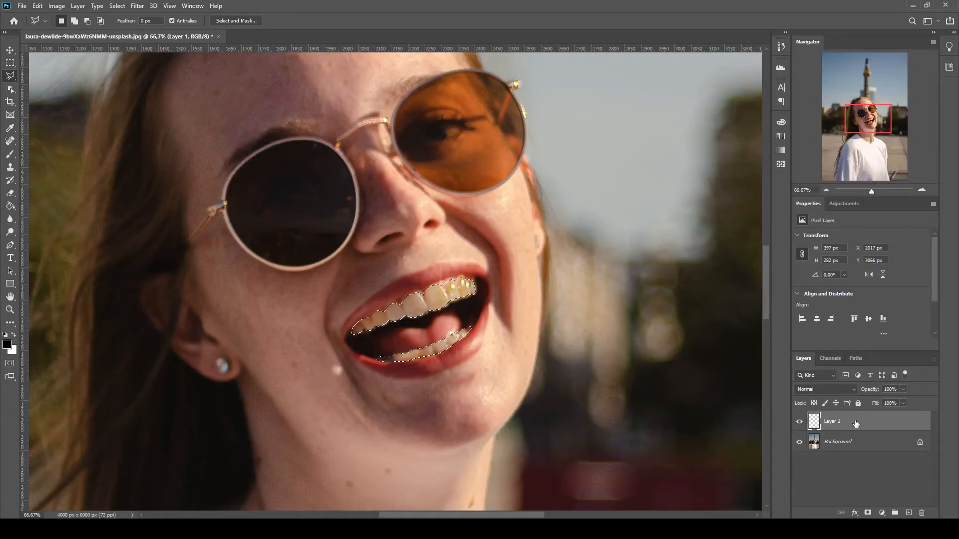
key(ctrl+g)
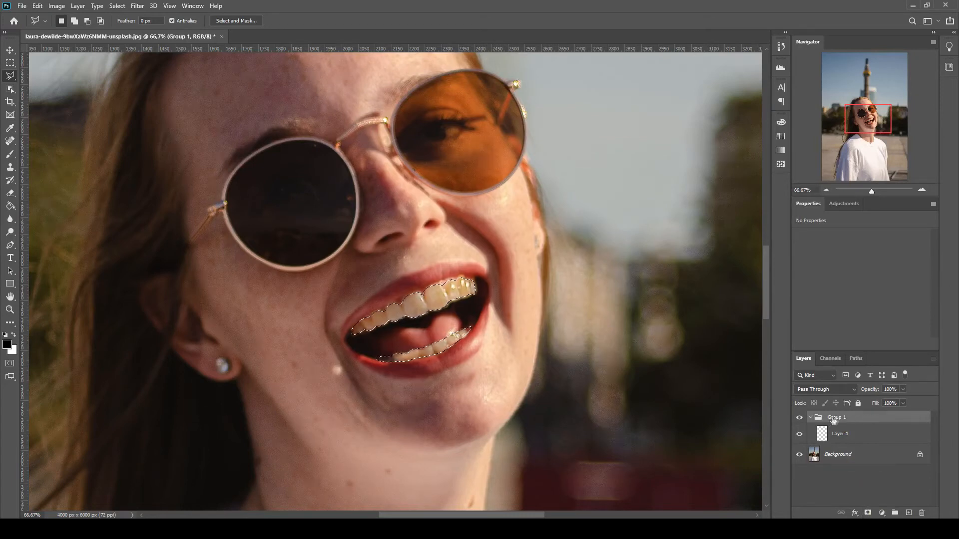
click(868, 513)
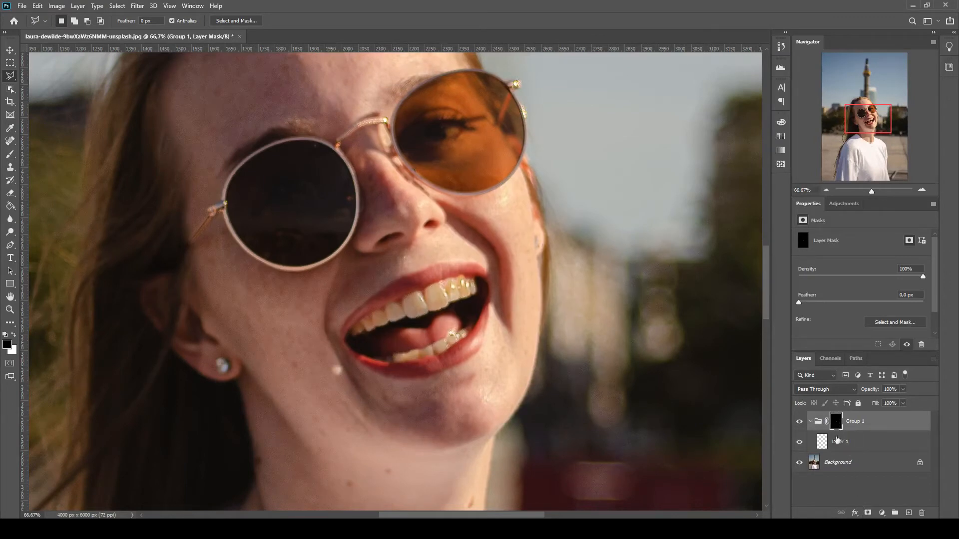
Add a Hue/Saturation adjustment above Layer 1 inside the masked group and lower the master saturation to -49.
click(864, 441)
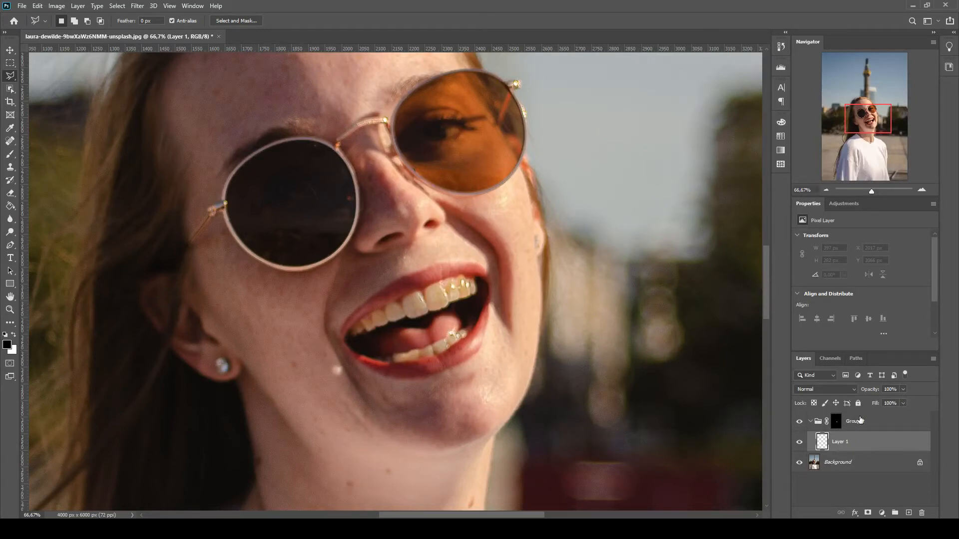
click(847, 204)
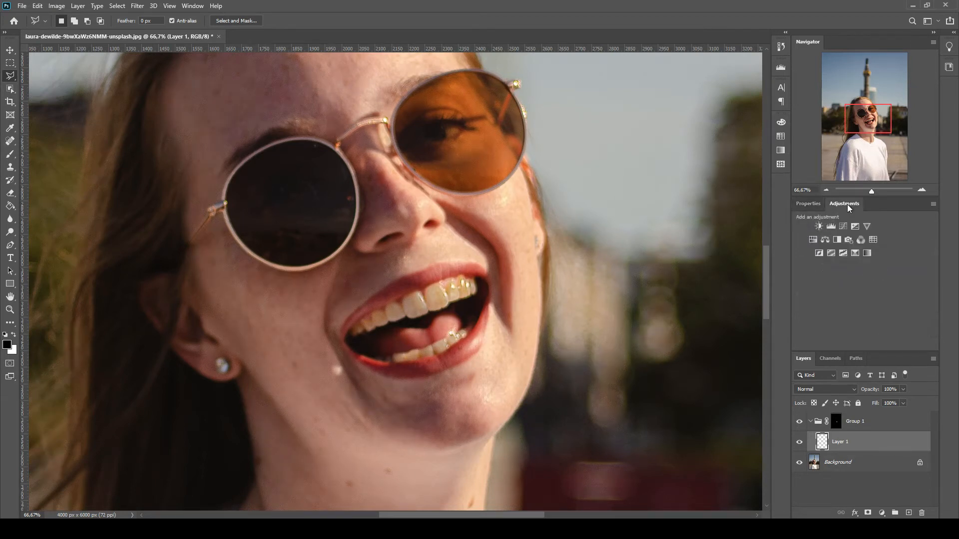
click(812, 240)
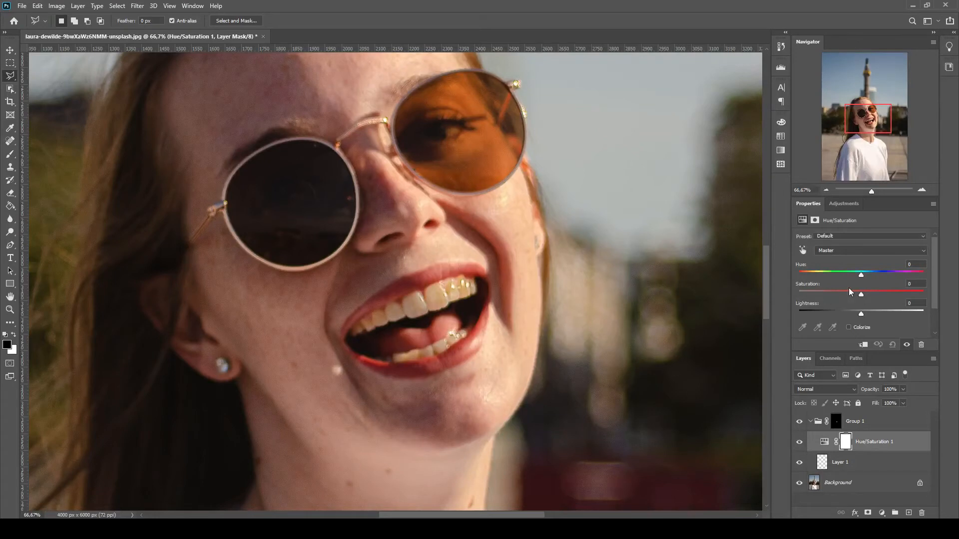
drag(861, 295, 861, 294)
drag(855, 296, 840, 298)
drag(856, 293, 853, 296)
mouse_move(826, 295)
mouse_down()
mouse_move(849, 295)
mouse_move(839, 297)
mouse_up()
drag(833, 298, 818, 299)
Add a Curves adjustment above the Hue/Saturation layer and bend the RGB curve upward through one upper-midtone point to brighten the teeth.
click(845, 205)
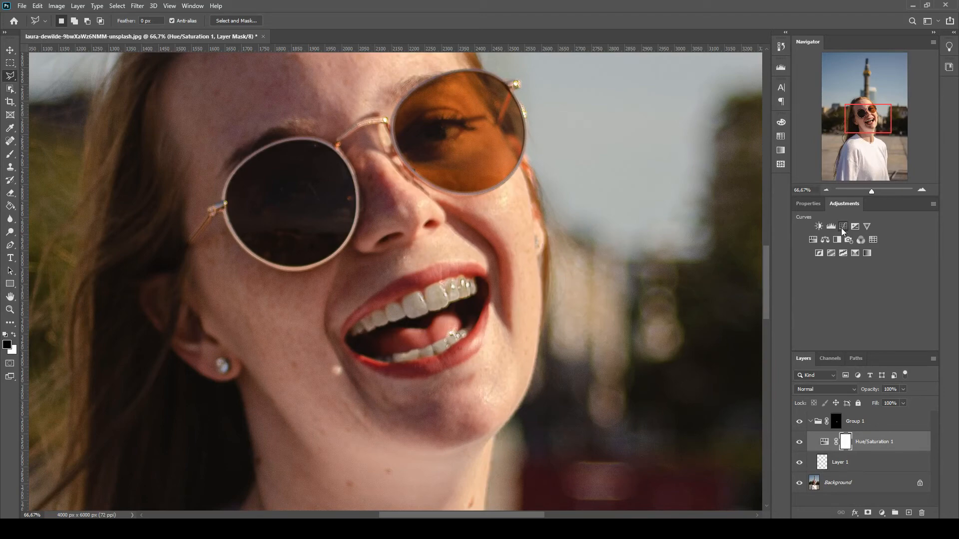
click(841, 228)
mouse_move(935, 272)
mouse_down()
mouse_move(941, 293)
mouse_move(939, 283)
mouse_up()
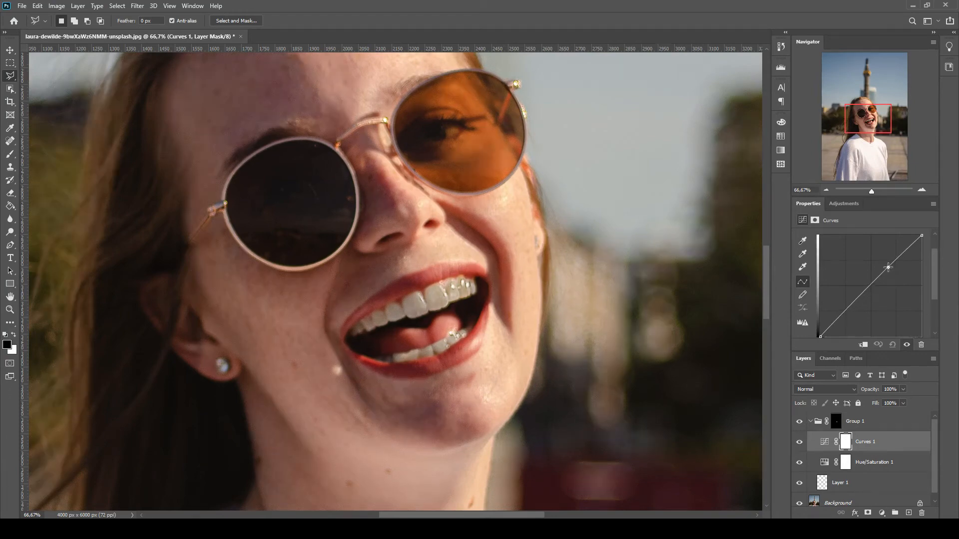
drag(888, 268, 883, 258)
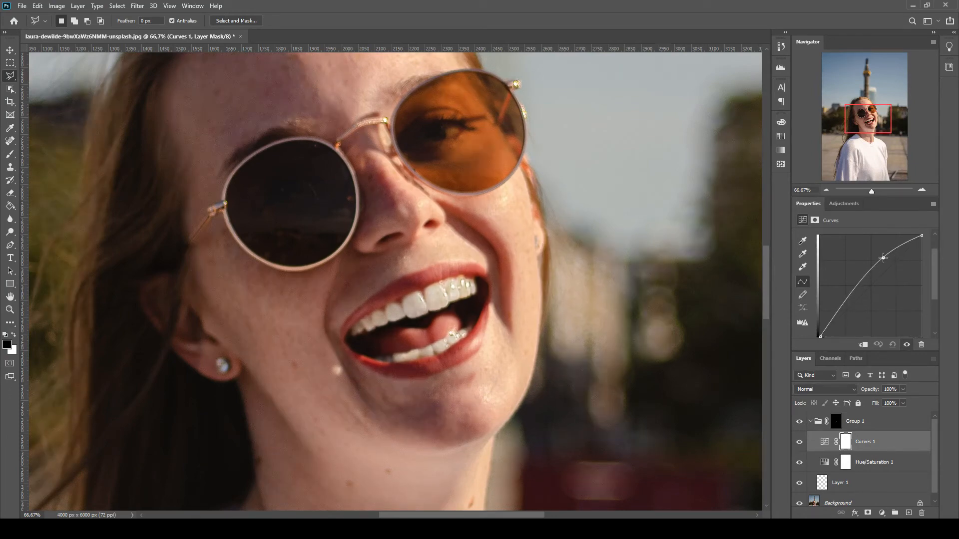
drag(882, 258, 880, 255)
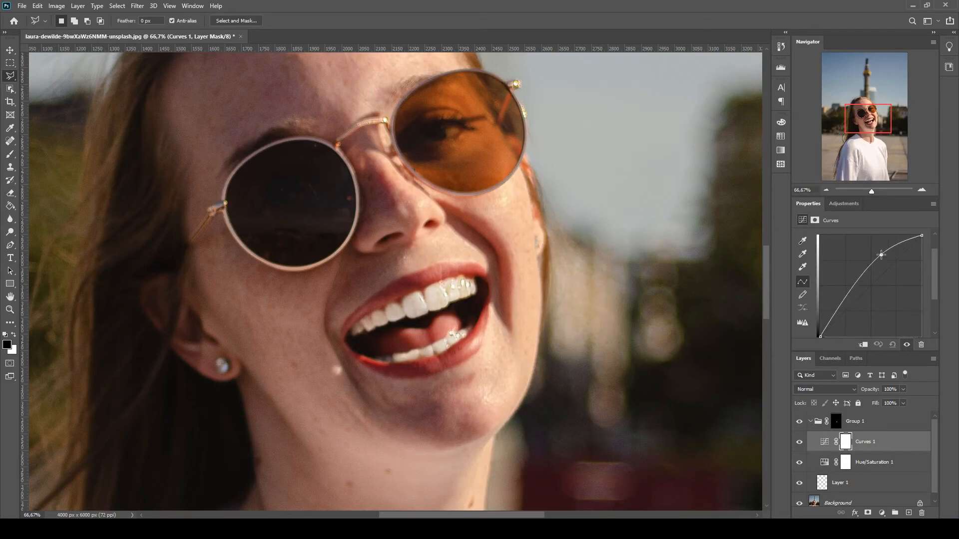
drag(881, 255, 880, 252)
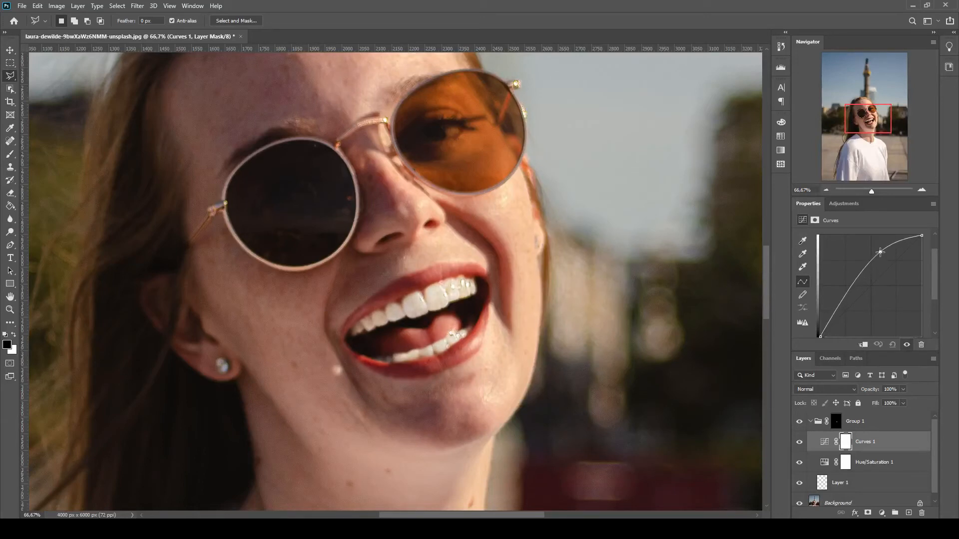
Judge the teeth against the wider portrait and fine-tune the curve point to a slightly gentler brightening.
click(825, 190)
click(825, 189)
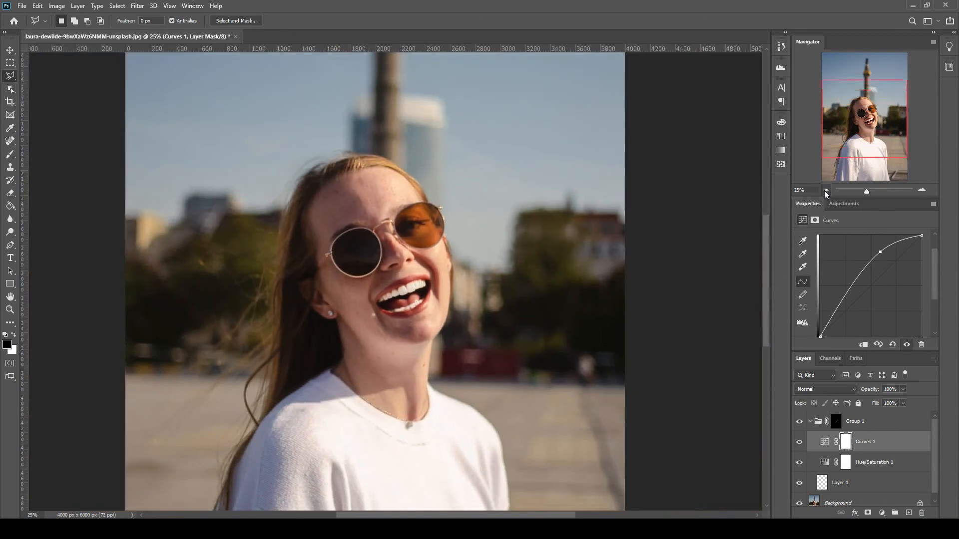
click(826, 190)
click(826, 190)
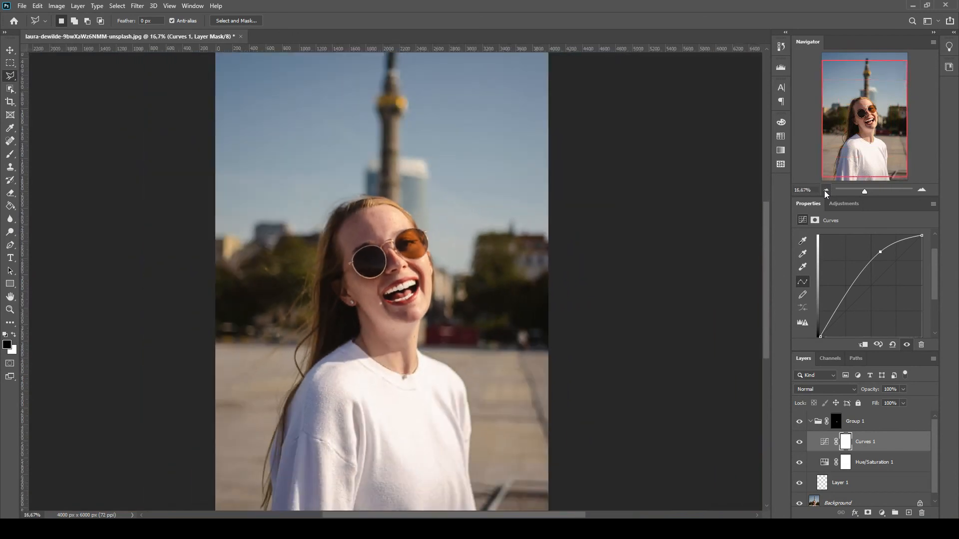
click(871, 140)
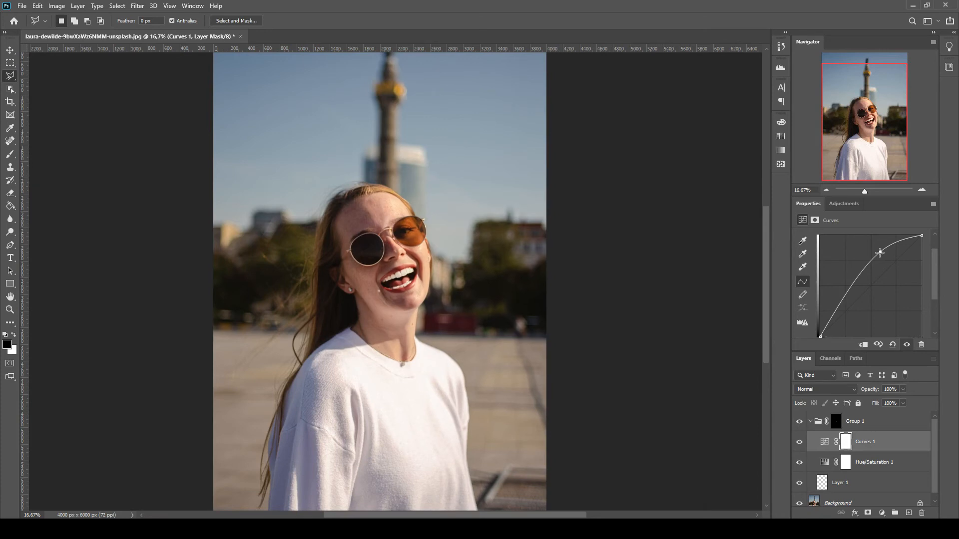
drag(880, 252, 877, 251)
drag(878, 252, 871, 250)
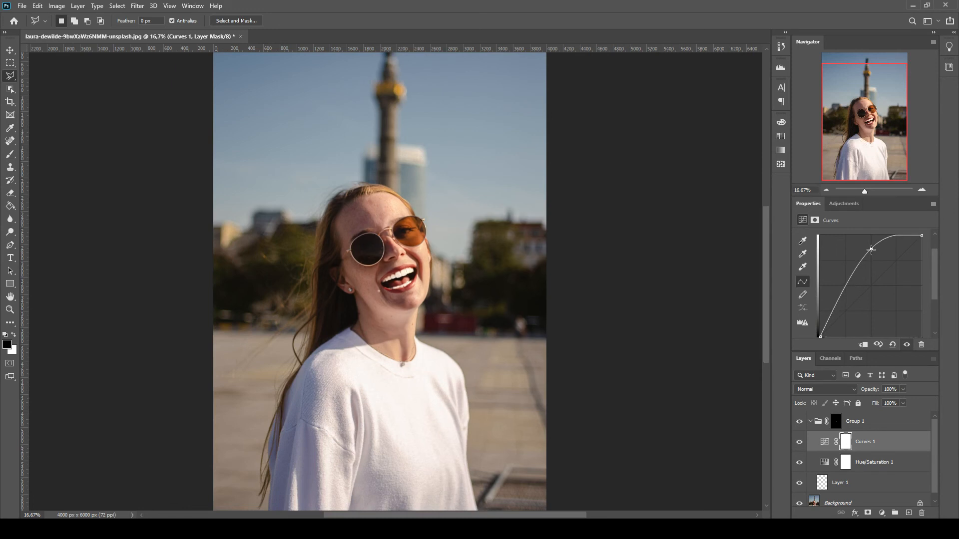
drag(871, 250, 880, 256)
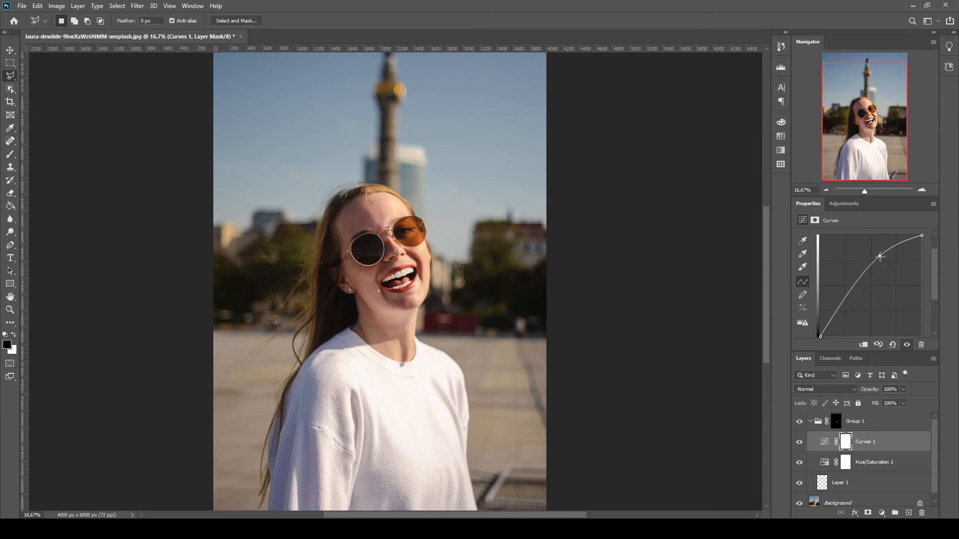
Toggle the visibility of Group 1 repeatedly to compare the teeth before and after whitening.
click(799, 423)
click(799, 423)
click(800, 423)
click(799, 424)
click(800, 424)
click(800, 424)
click(799, 424)
click(799, 423)
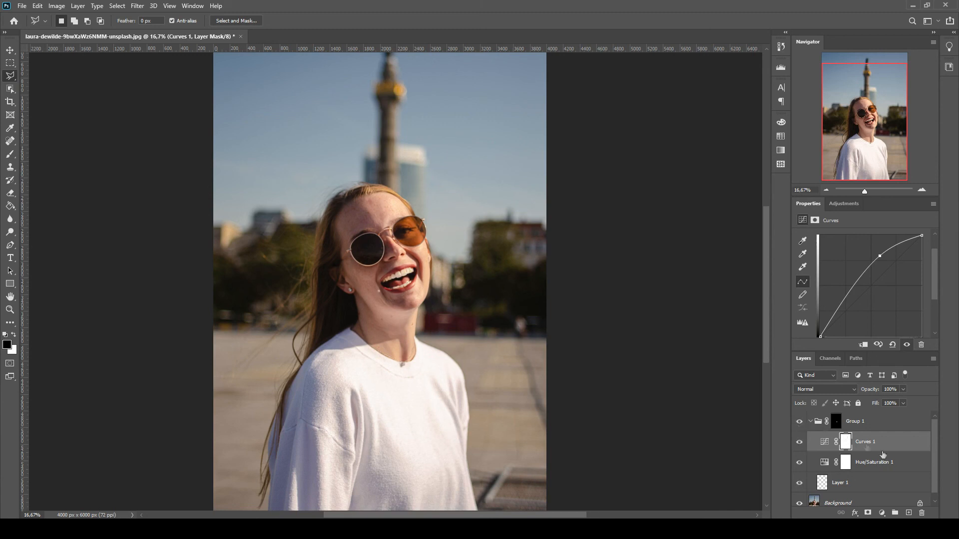
Delete the empty Layer 1 from the group.
click(851, 482)
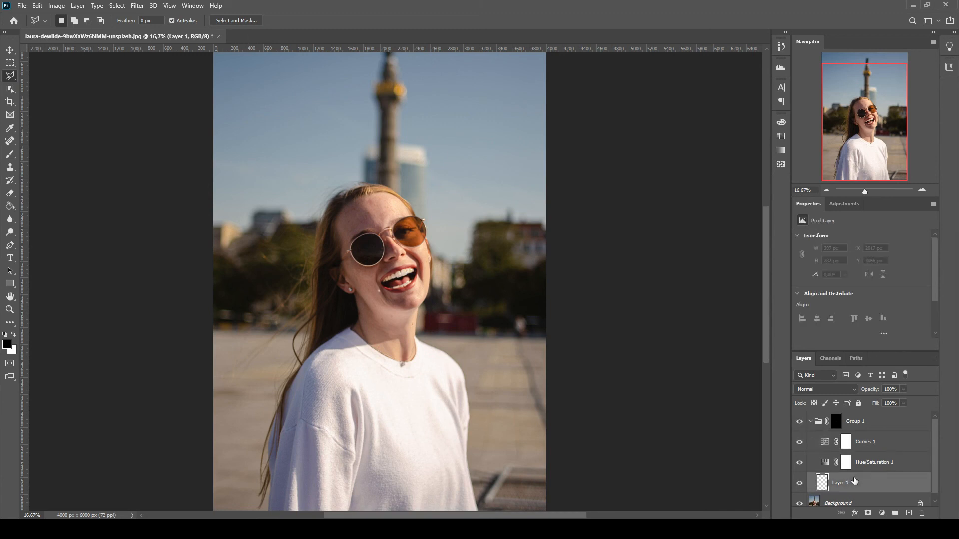
click(922, 515)
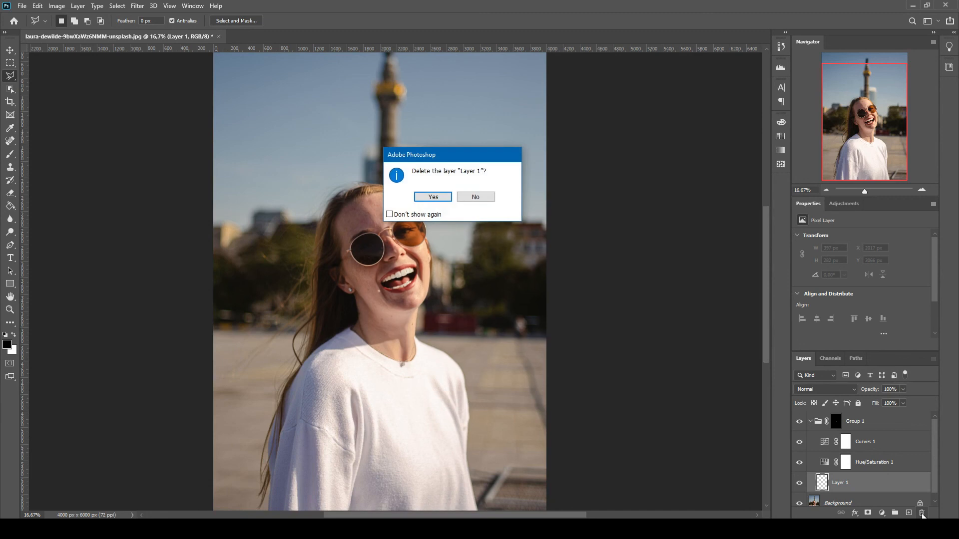
click(433, 197)
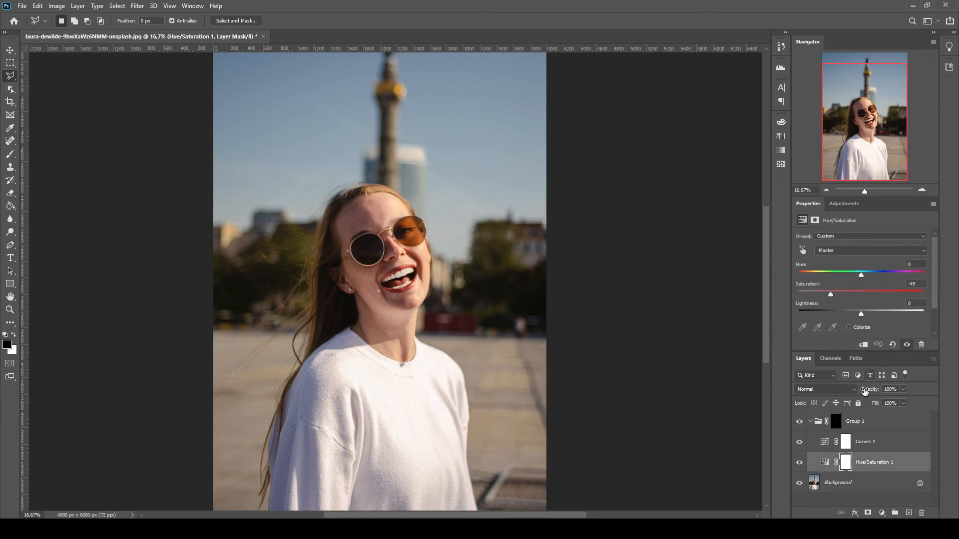
Collapse Group 1 and switch its visibility off and on to check the whitening once more.
click(881, 444)
click(877, 425)
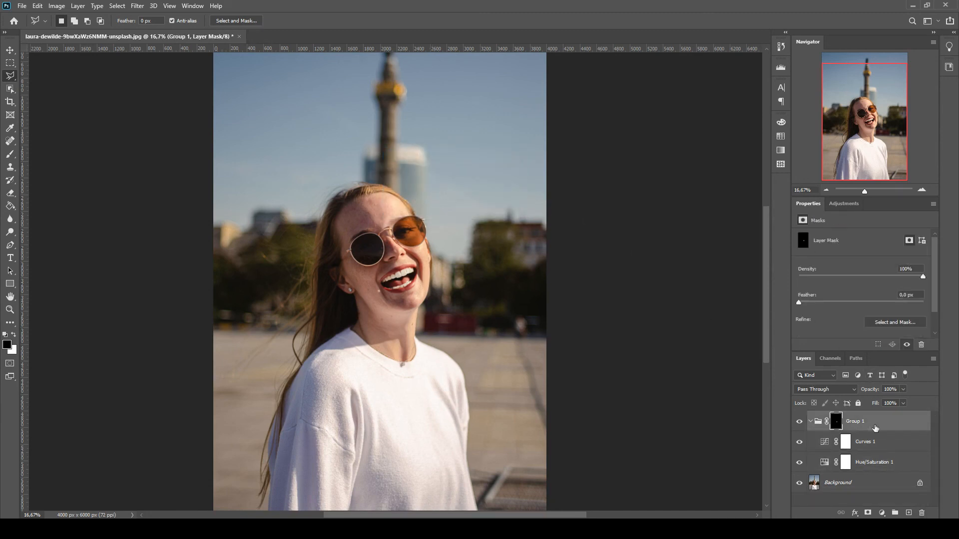
click(810, 422)
click(800, 423)
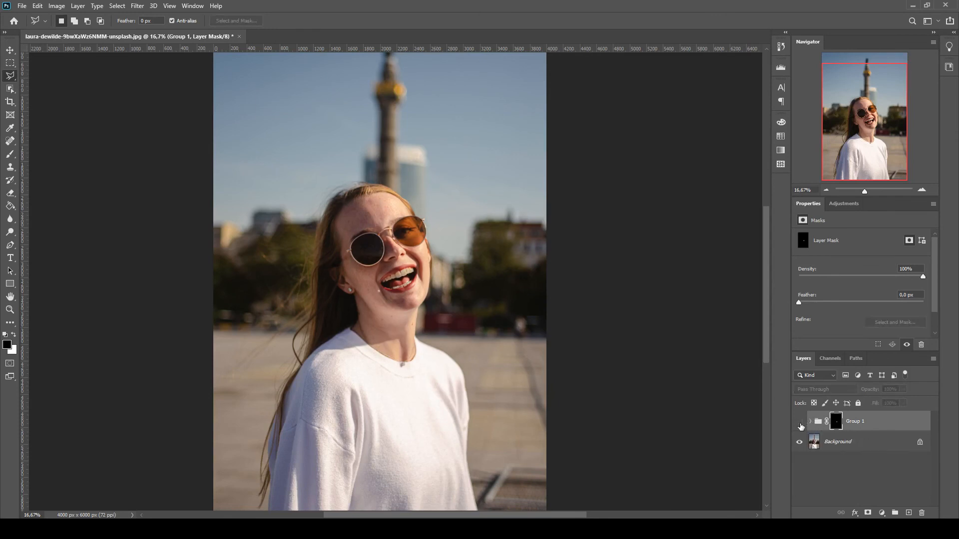
click(800, 423)
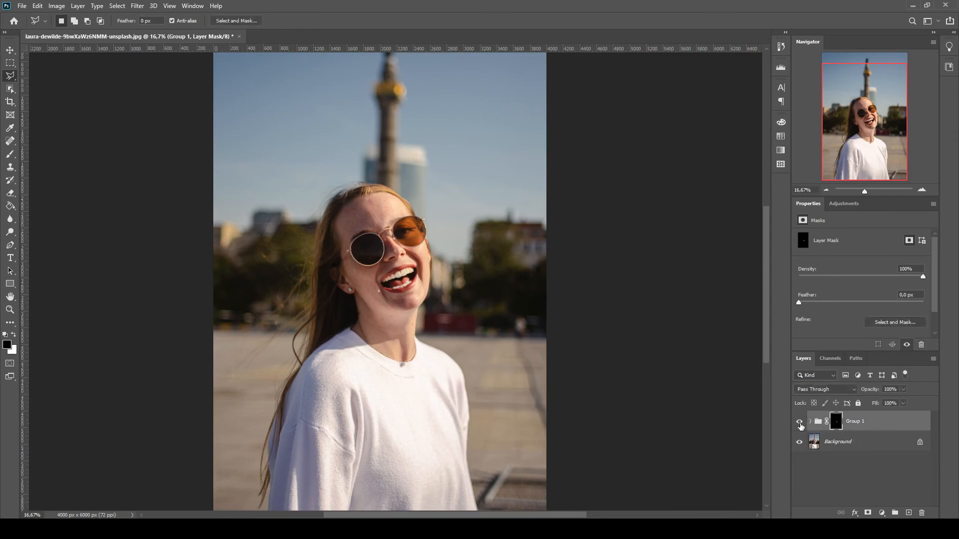